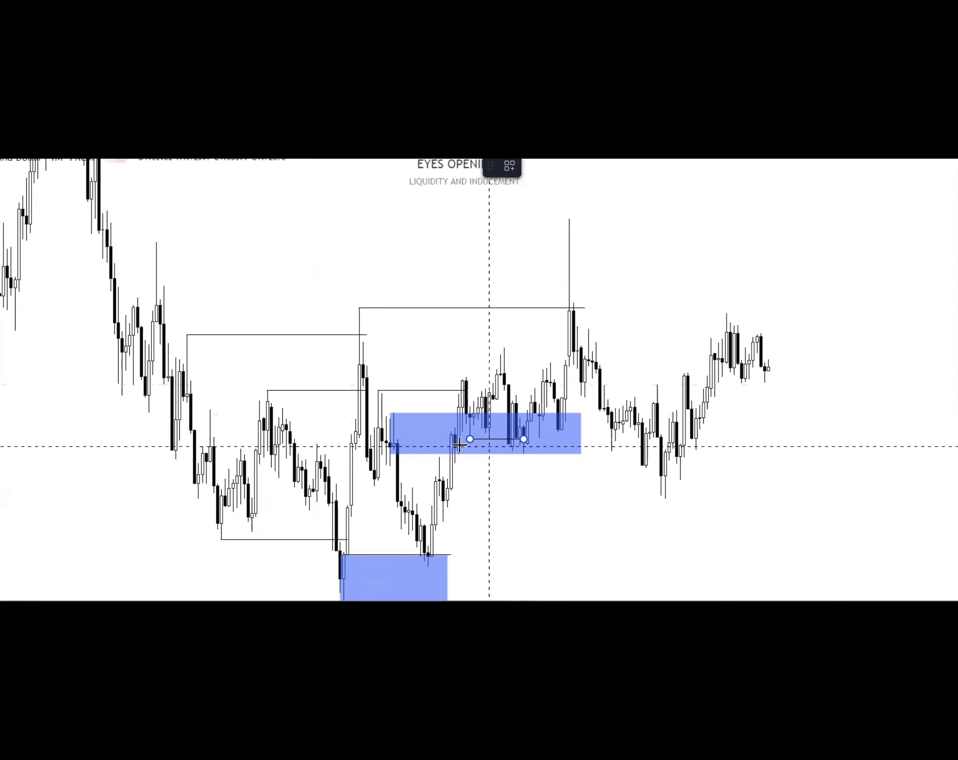
# - Delete the wide blue rectangle covering the mid-chart consolidation
pyautogui.click(490, 465)
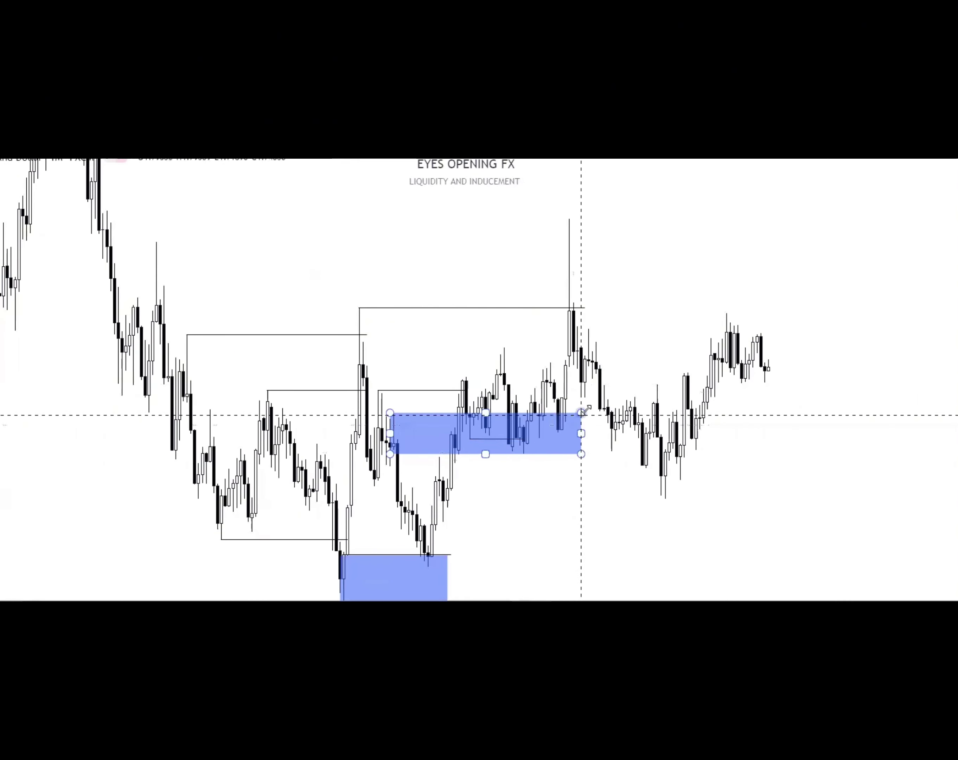
pyautogui.moveTo(583, 413); pyautogui.dragTo(542, 430)
pyautogui.click(462, 456)
pyautogui.press('Delete')
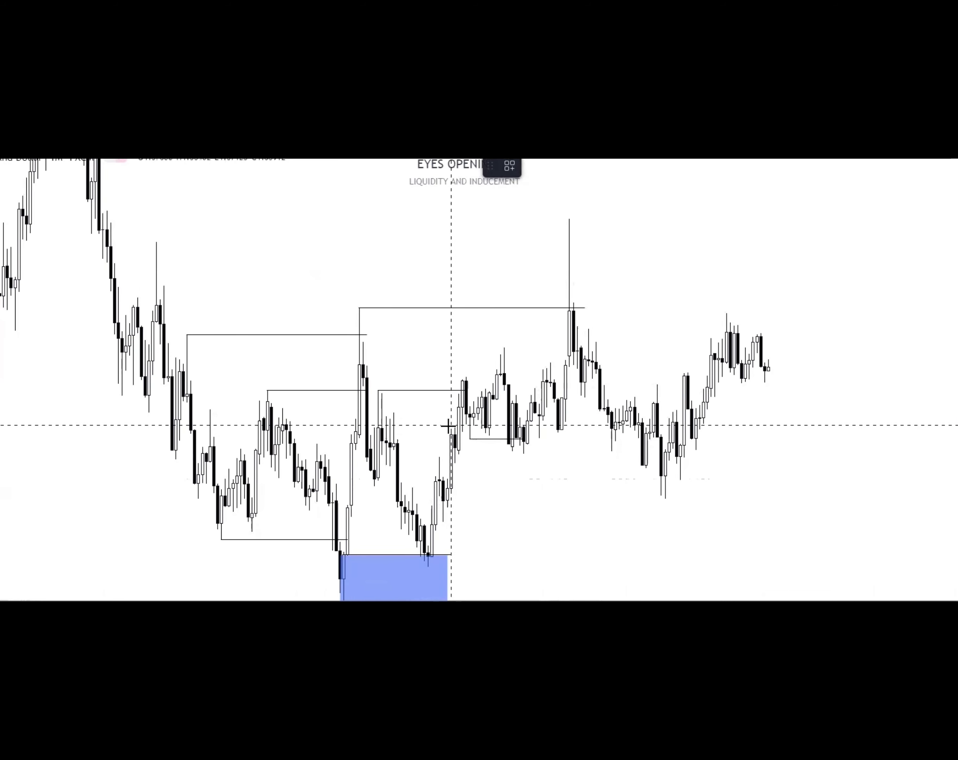
# - Draw a small blue zone directly beneath the short horizontal line in the consolidation, ending at the candles that dip below it
pyautogui.moveTo(527, 444)
pyautogui.mouseDown()
pyautogui.moveTo(545, 455)
pyautogui.moveTo(528, 462)
pyautogui.mouseUp()
pyautogui.click(527, 462)
pyautogui.click(511, 467)
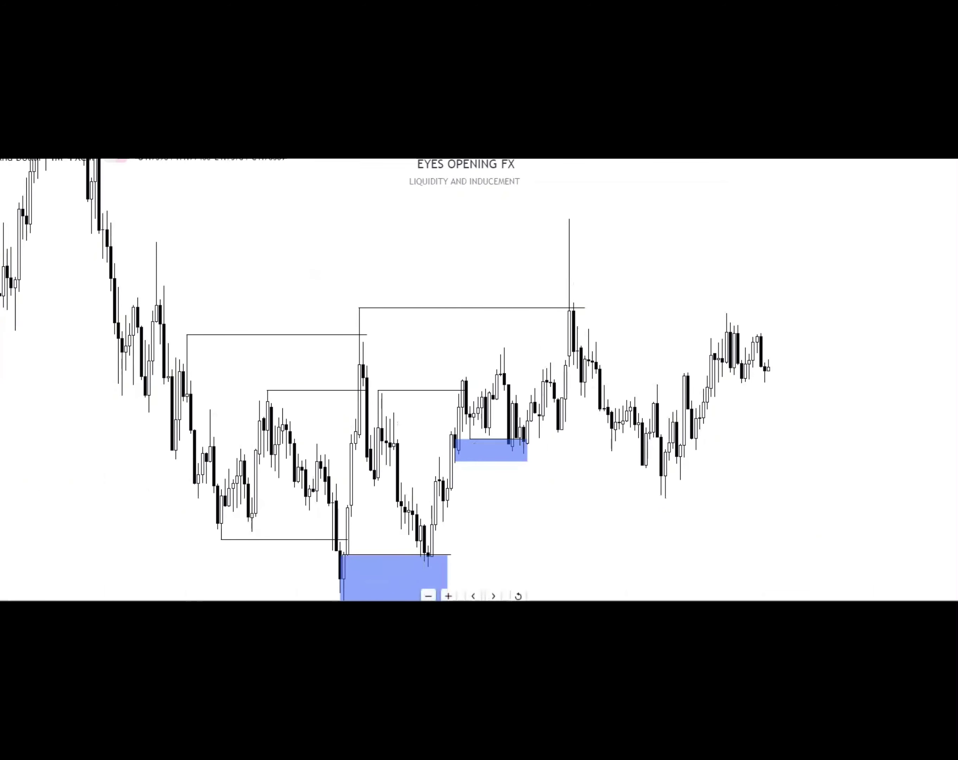
# - Circle the large bearish candle before the second bottom with a red brush stroke
pyautogui.moveTo(405, 460)
pyautogui.mouseDown()
pyautogui.moveTo(402, 428)
pyautogui.moveTo(389, 422)
pyautogui.moveTo(391, 485)
pyautogui.moveTo(406, 488)
pyautogui.moveTo(405, 451)
pyautogui.mouseUp()
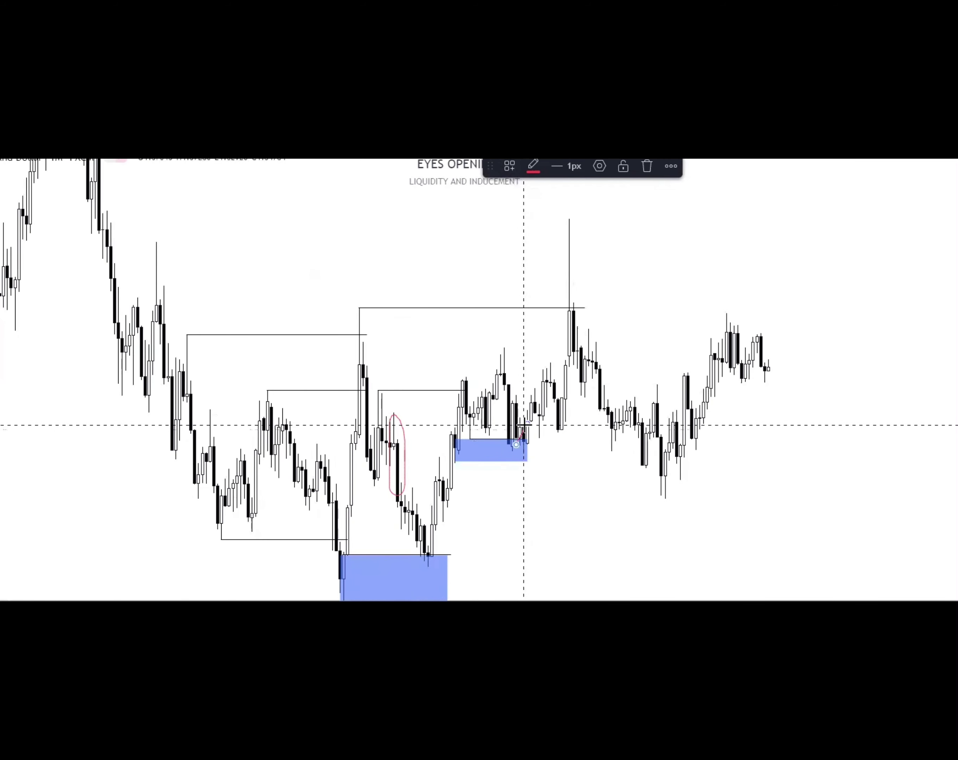
pyautogui.click(523, 439)
pyautogui.moveTo(524, 439)
pyautogui.mouseDown()
pyautogui.moveTo(526, 421)
pyautogui.moveTo(527, 442)
pyautogui.mouseUp()
pyautogui.hotkey('ctrl', 'z')
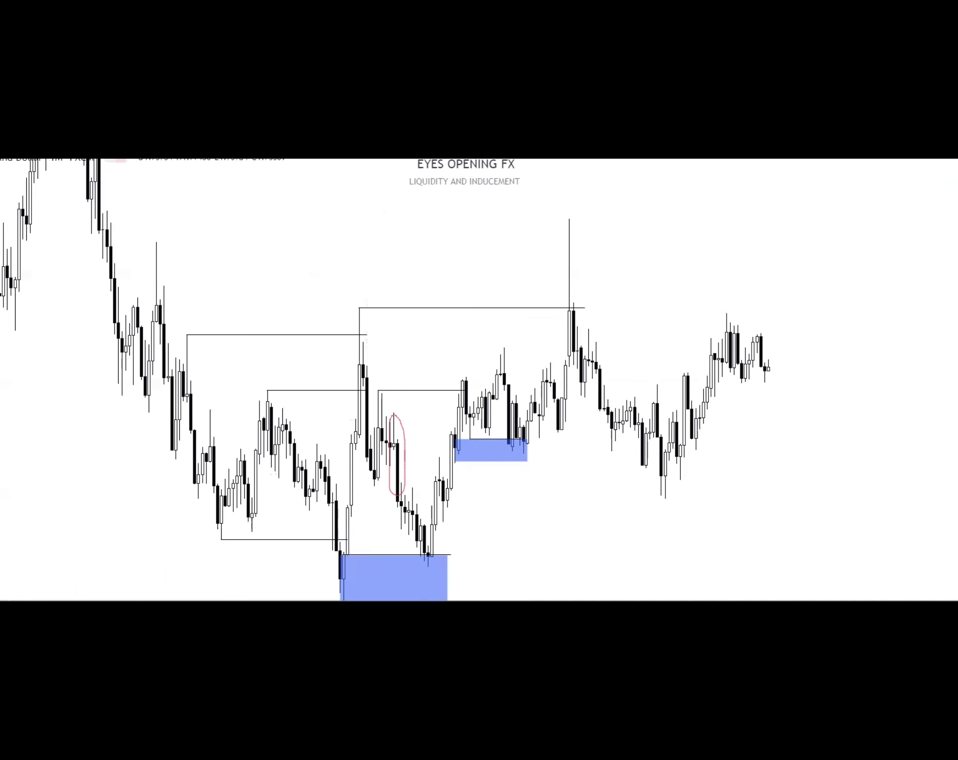
# - Draw a short horizontal line above the small blue zone, from the minor swing high to the candles that break it
pyautogui.moveTo(516, 395); pyautogui.dragTo(541, 394)
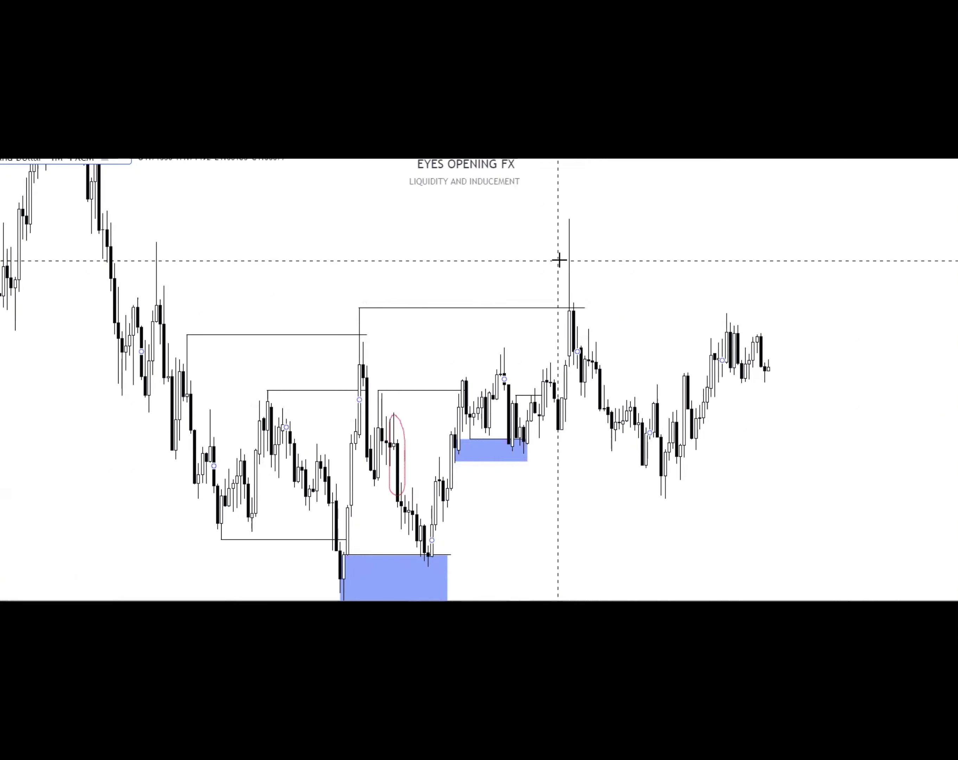
pyautogui.click(402, 440)
pyautogui.click(405, 450)
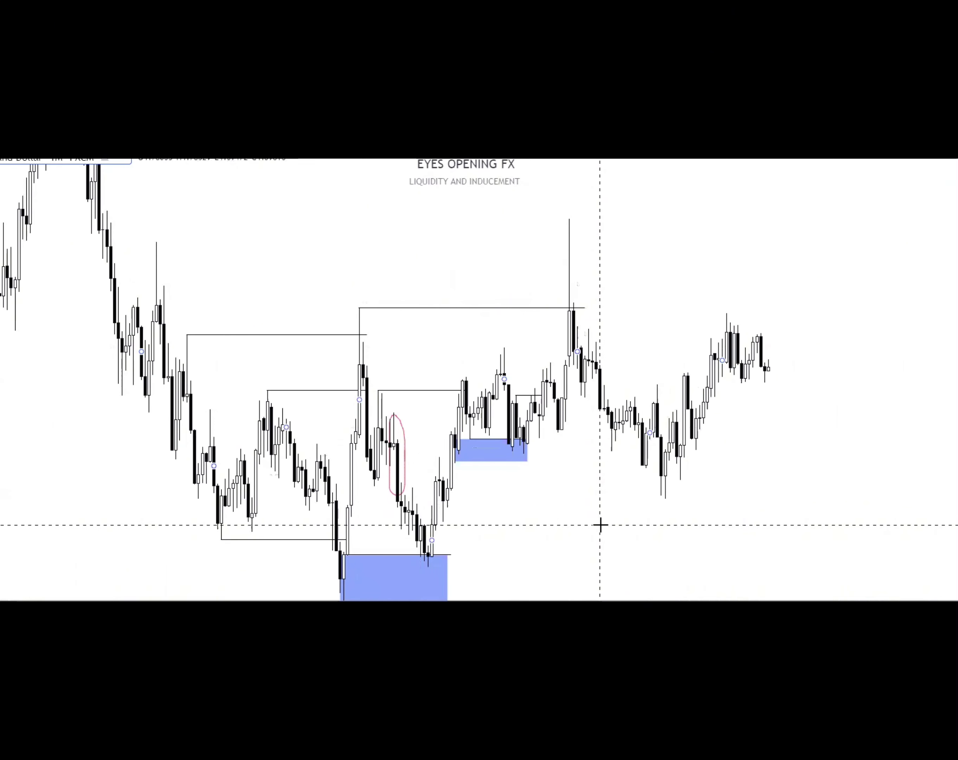
pyautogui.click(472, 618)
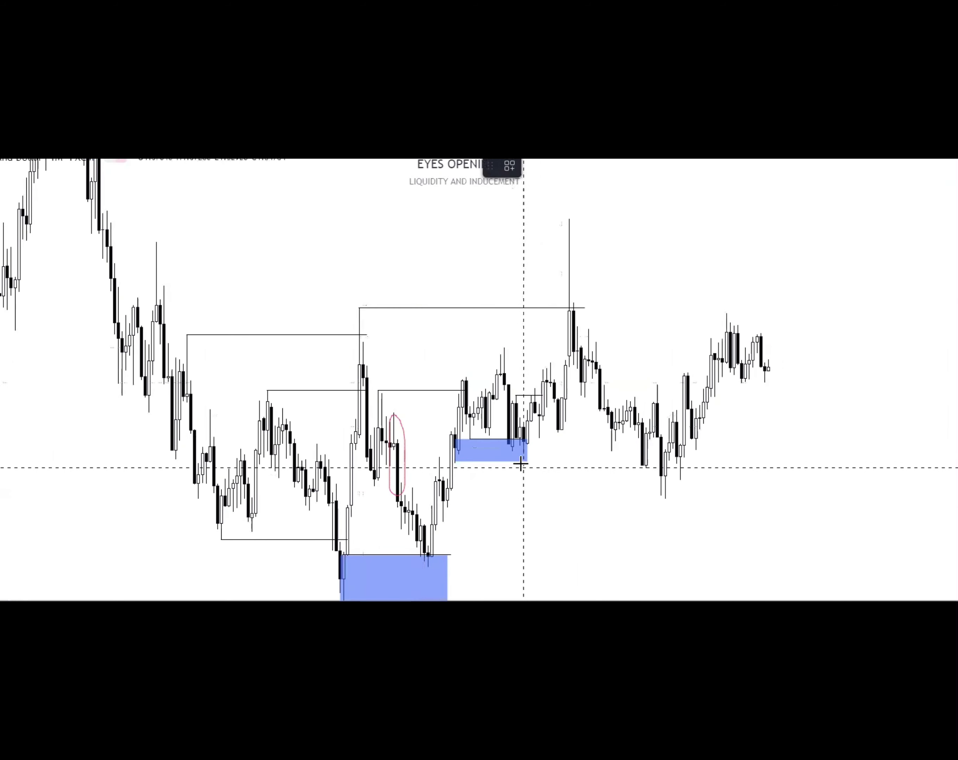
# - Draw three horizontal lines at successive levels around and below the small blue zone, extending them to the later price lows
pyautogui.moveTo(523, 454); pyautogui.dragTo(650, 454)
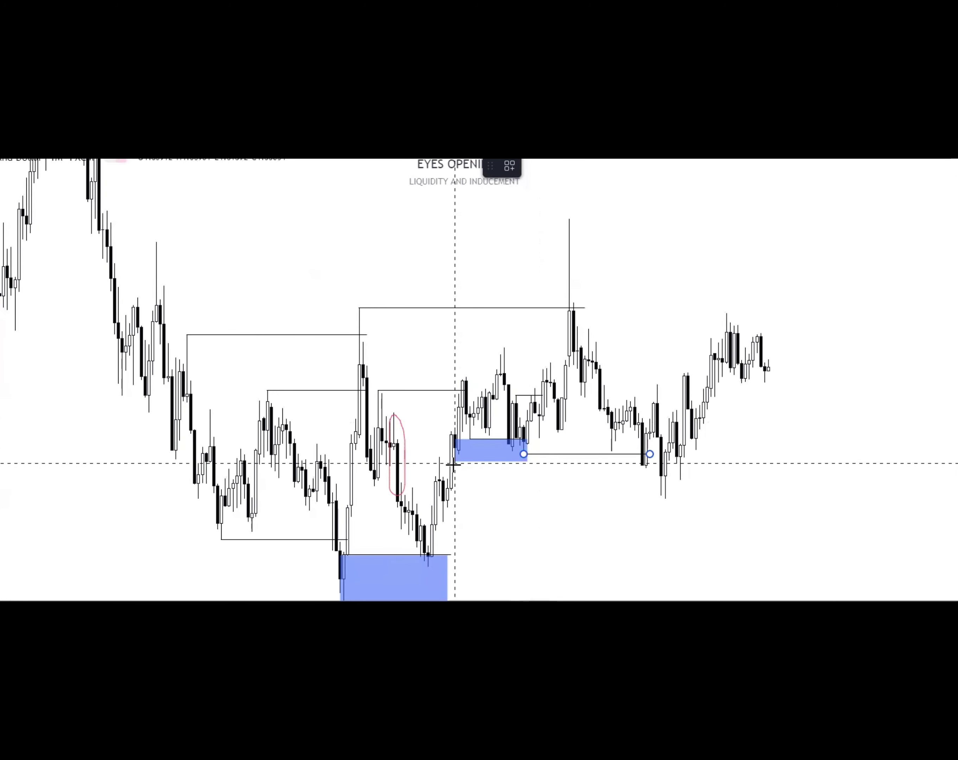
pyautogui.moveTo(454, 462); pyautogui.dragTo(676, 463)
pyautogui.moveTo(447, 479); pyautogui.dragTo(688, 478)
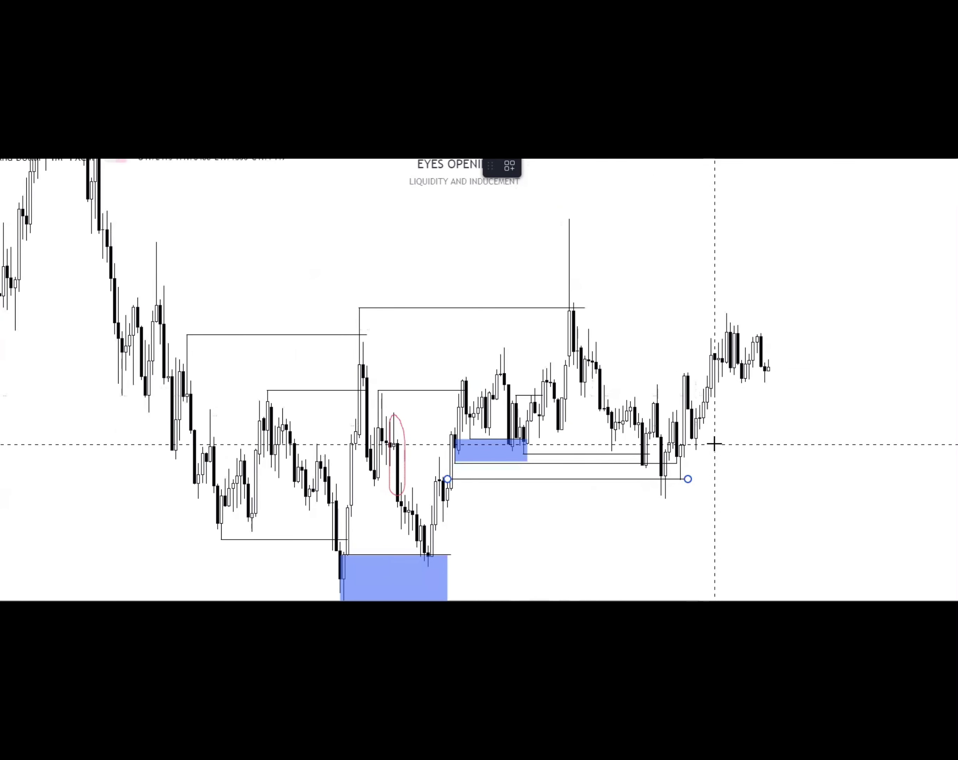
pyautogui.click(646, 442)
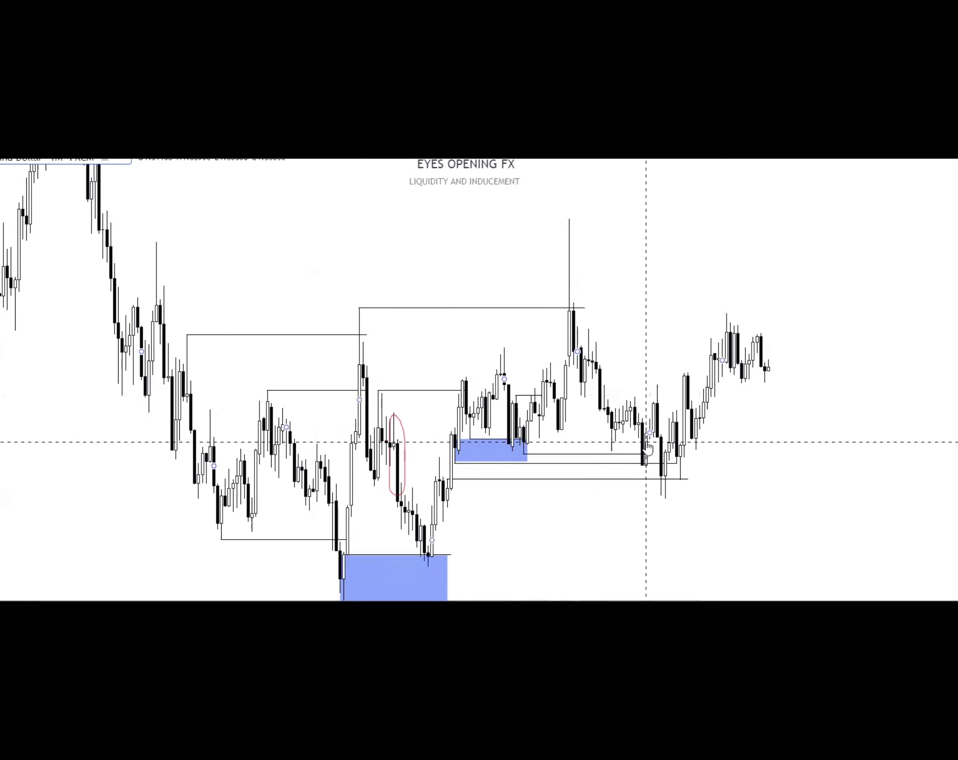
pyautogui.hotkey('alt', 't')
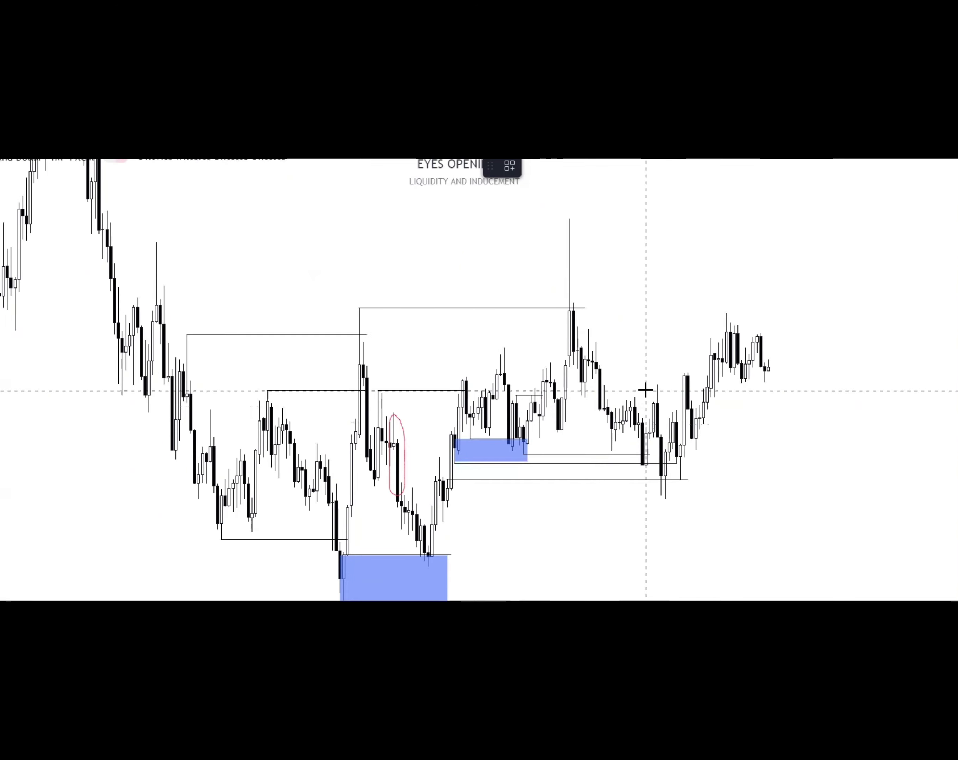
pyautogui.press('Escape')
pyautogui.click(498, 438)
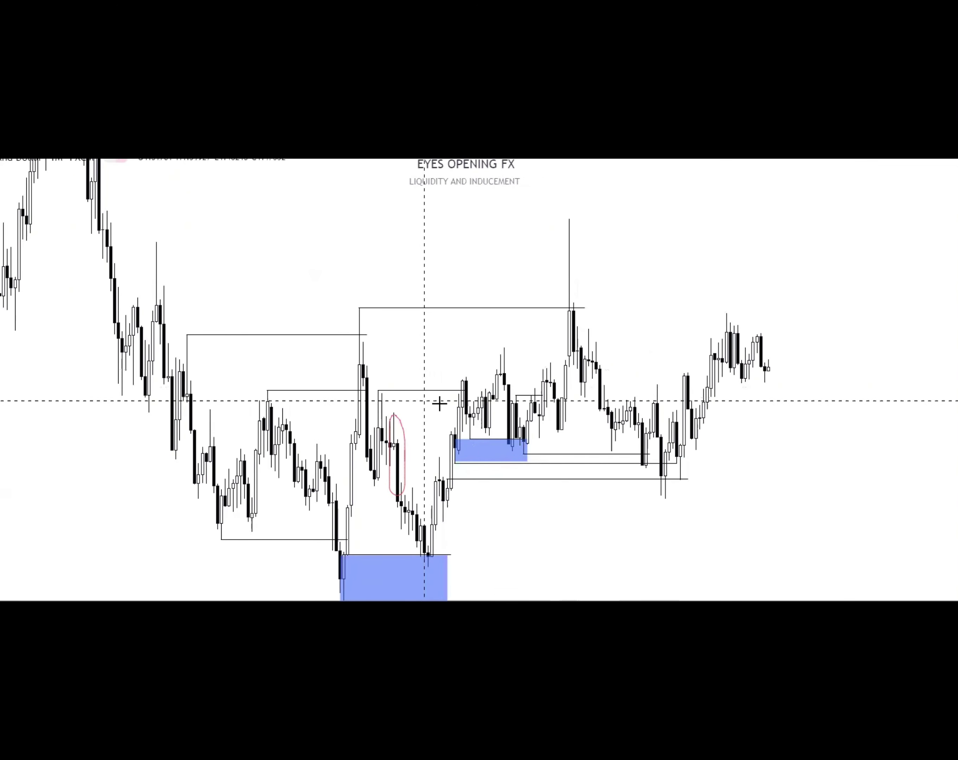
pyautogui.click(481, 439)
pyautogui.click(481, 438)
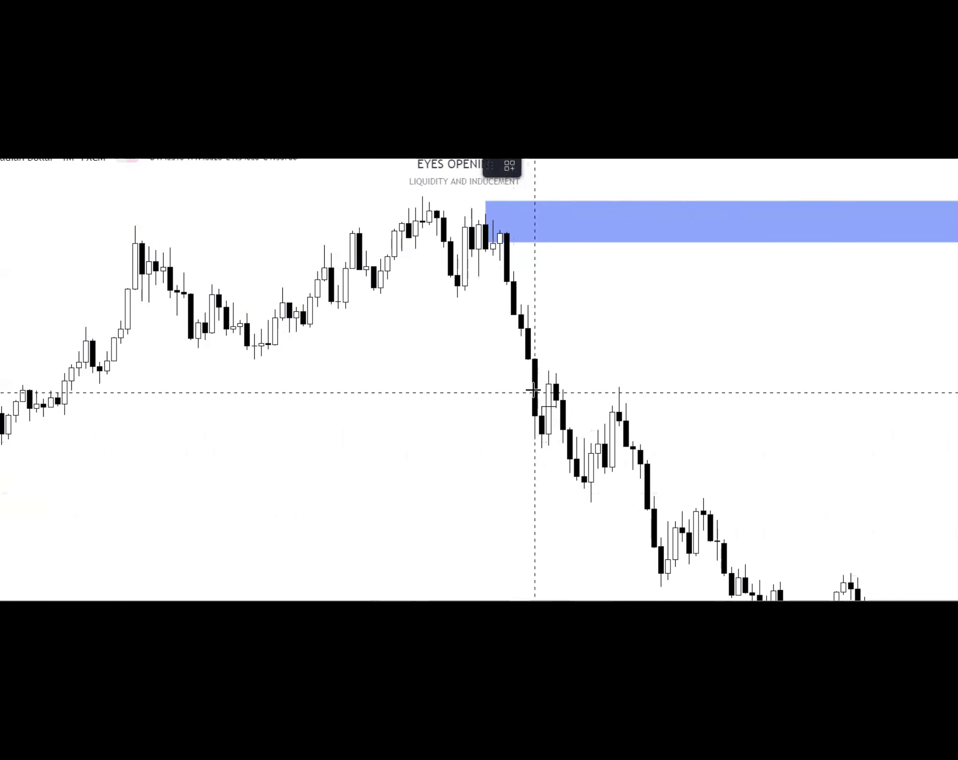
# - Draw a blue rectangle over the first pullback in the sell-off, extending it across the next swing high that retests it
pyautogui.moveTo(548, 385); pyautogui.dragTo(640, 435)
pyautogui.click(500, 474)
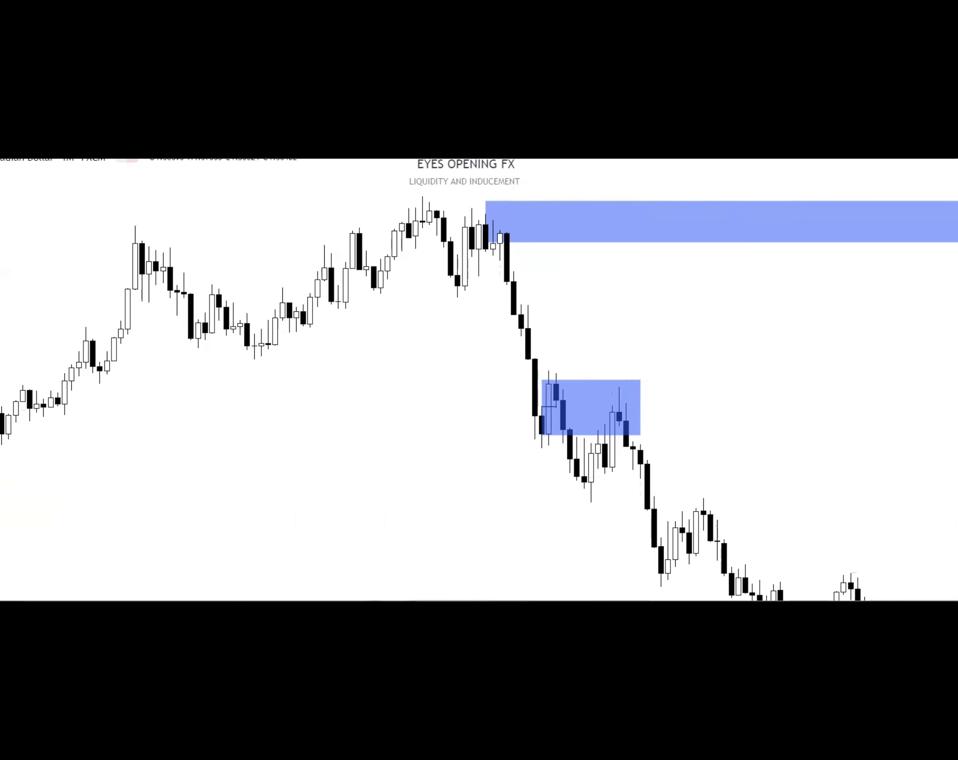
pyautogui.moveTo(575, 477)
pyautogui.mouseDown()
pyautogui.moveTo(620, 398)
pyautogui.moveTo(652, 493)
pyautogui.moveTo(702, 530)
pyautogui.mouseUp()
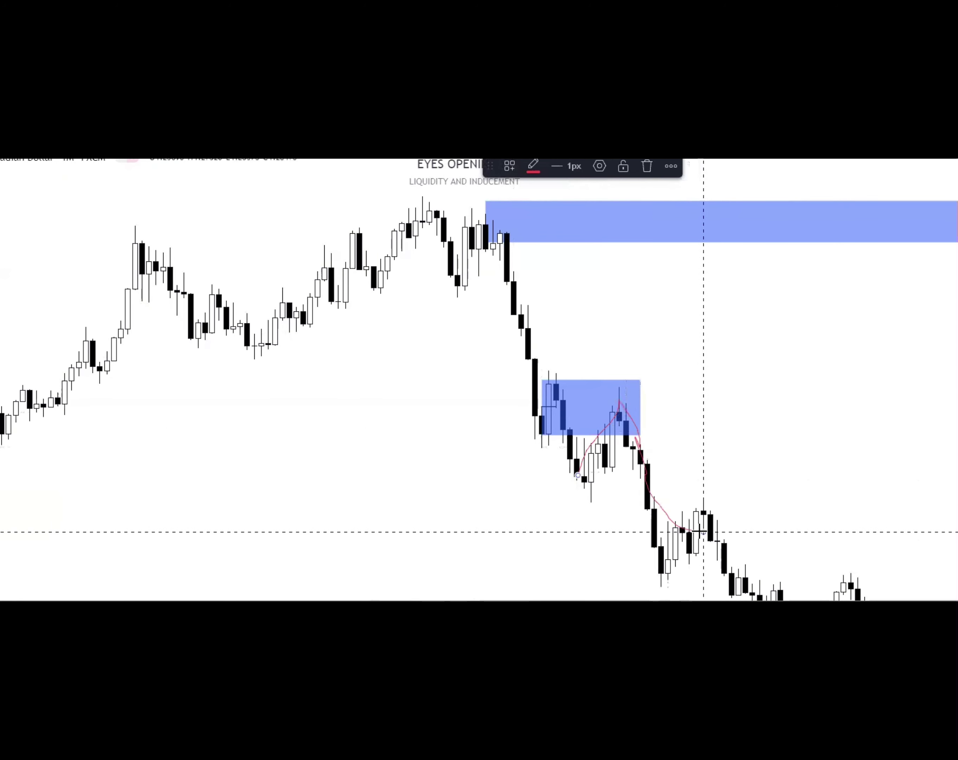
pyautogui.press('Delete')
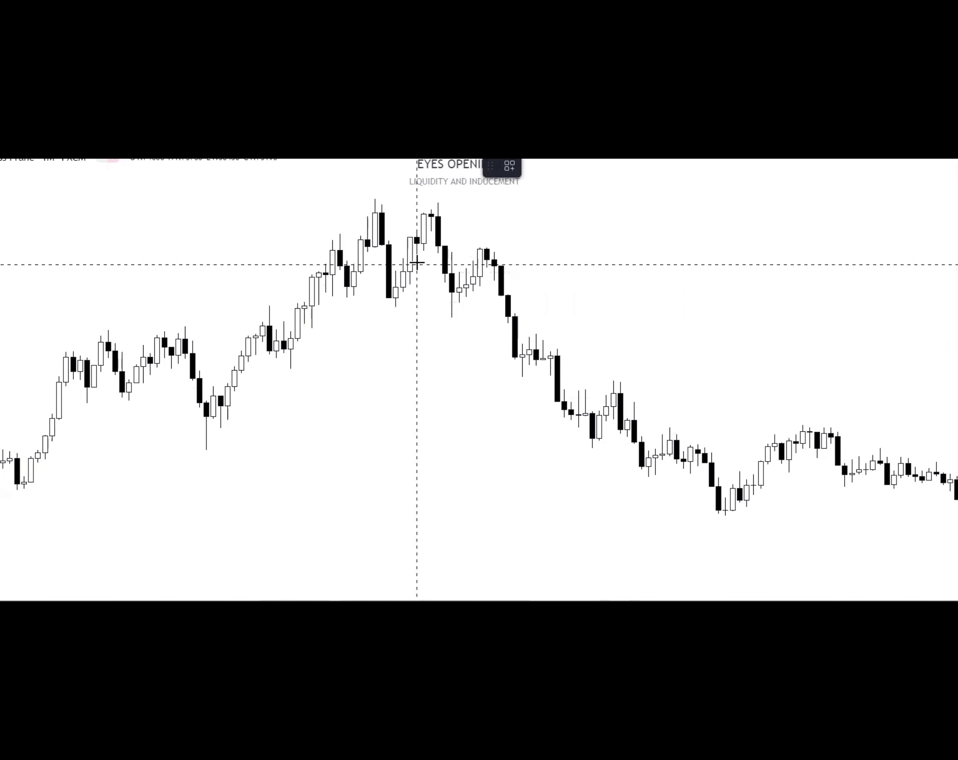
# - Draw two horizontal lines below the second peak, at the minor low and at the lower swing low before it
pyautogui.click(459, 264)
pyautogui.click(396, 307)
pyautogui.click(466, 307)
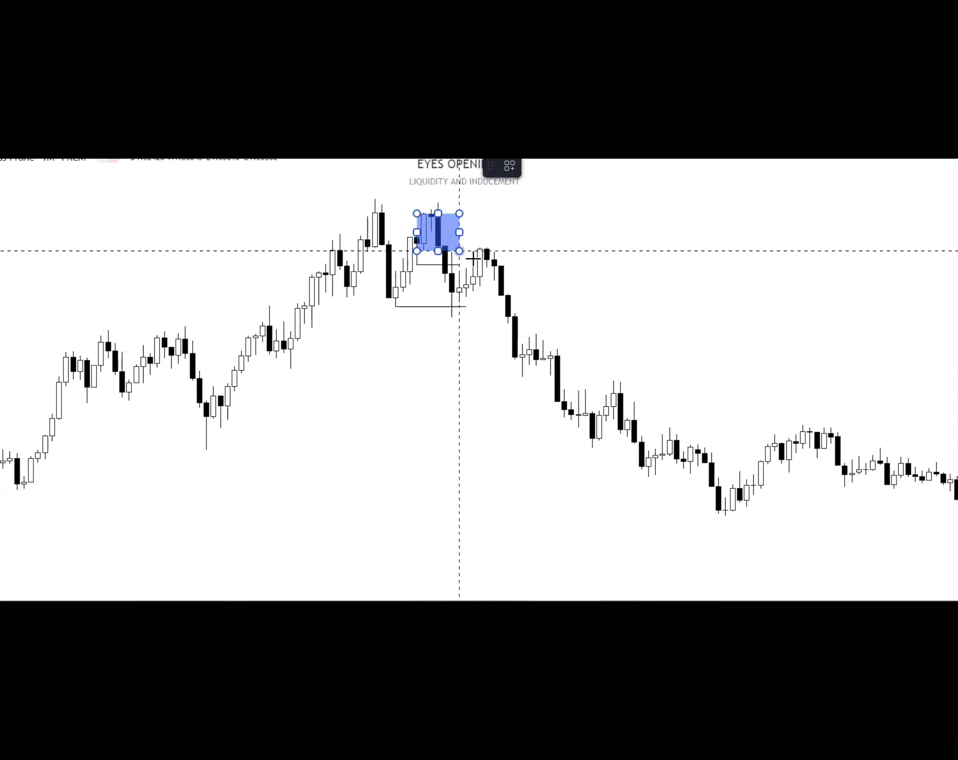
# - Resize the blue zone at the second peak to start one candle earlier, lower its upper edge and extend it to the retest
pyautogui.click(494, 264)
pyautogui.click(429, 298)
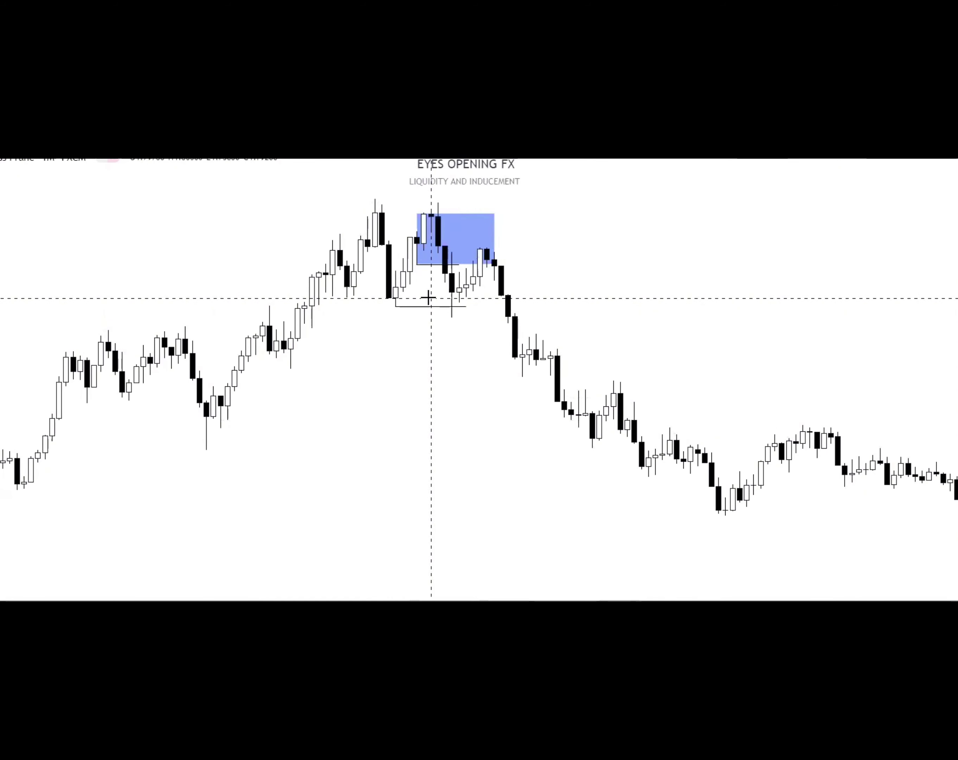
pyautogui.moveTo(416, 213)
pyautogui.mouseDown()
pyautogui.moveTo(417, 235)
pyautogui.moveTo(410, 230)
pyautogui.mouseUp()
pyautogui.click(507, 220)
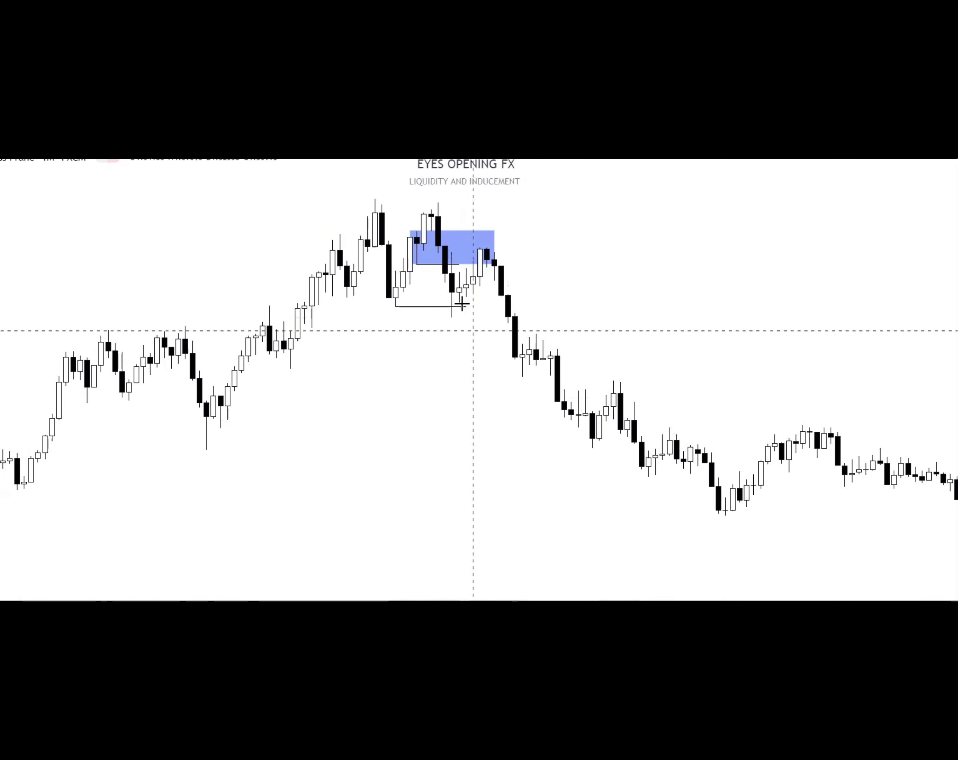
pyautogui.click(410, 262)
pyautogui.click(474, 264)
pyautogui.click(468, 325)
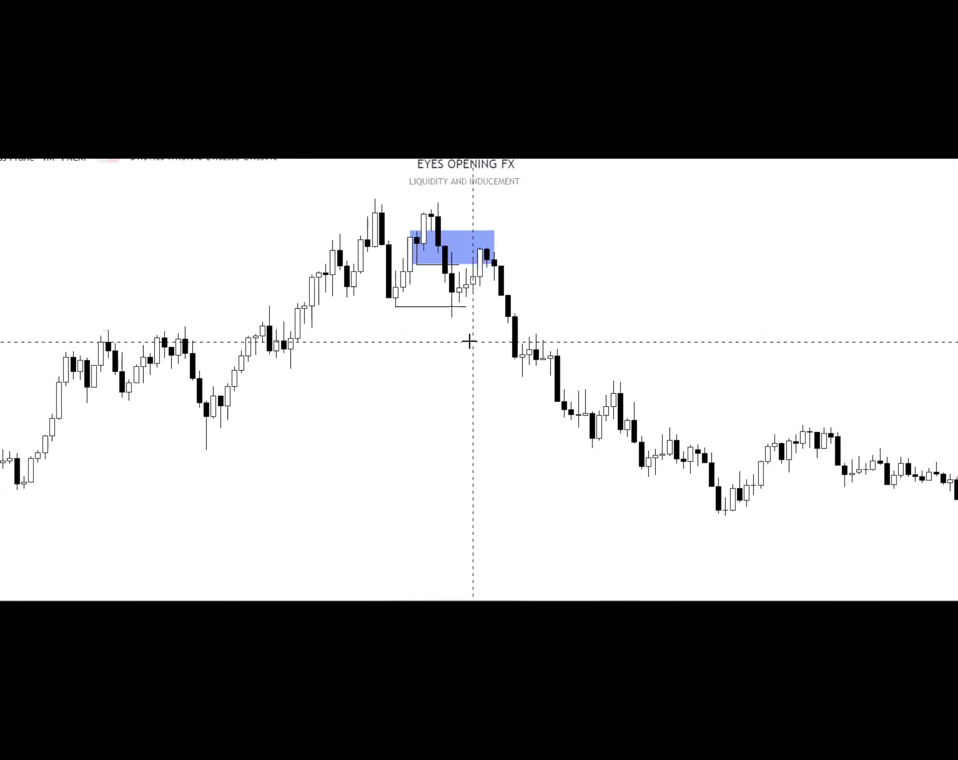